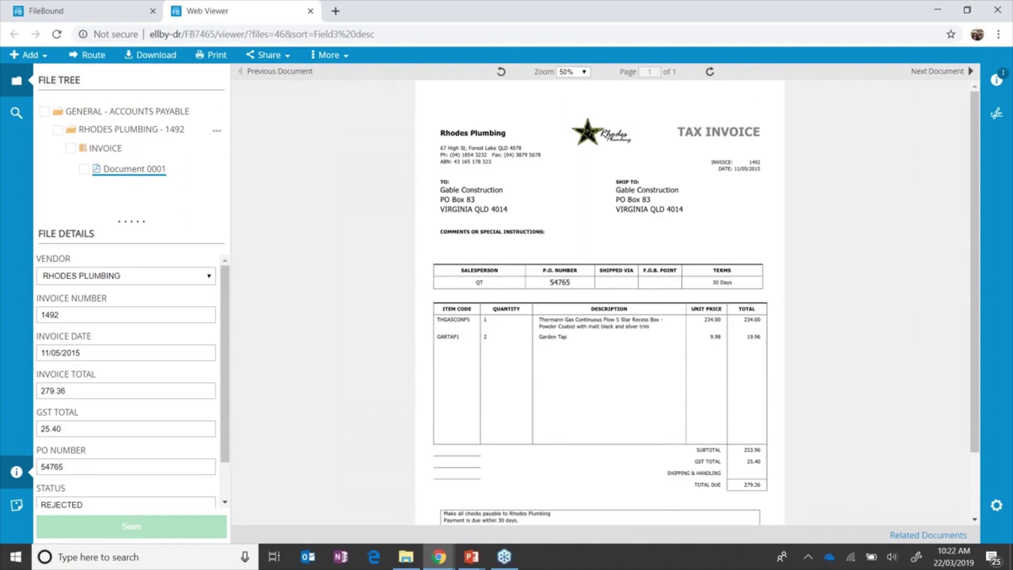
- Search the General - Accounts Payable files and load the Rockys Music file with invoice number 567 into the viewer
left_click(17, 114)
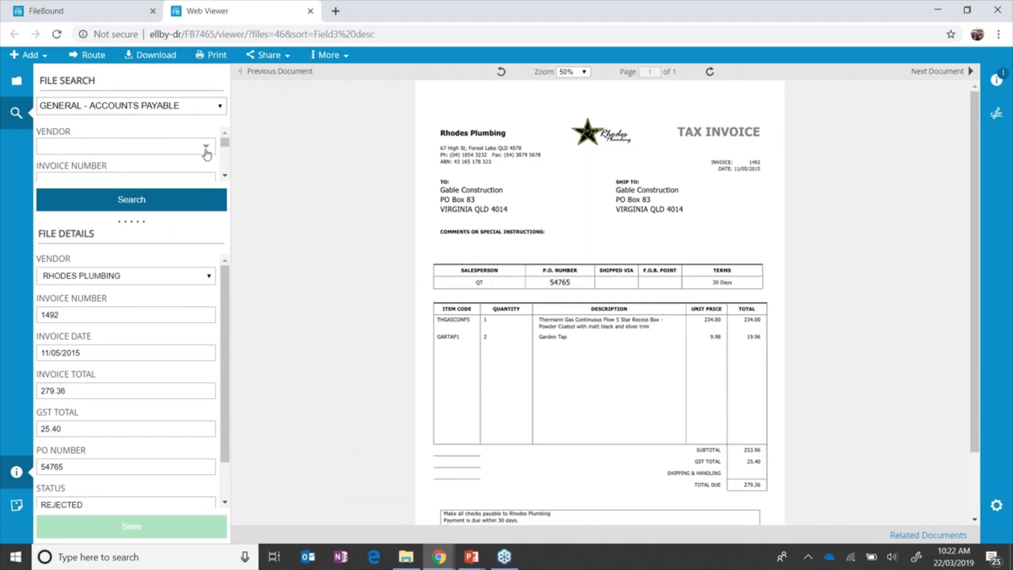
left_click(132, 200)
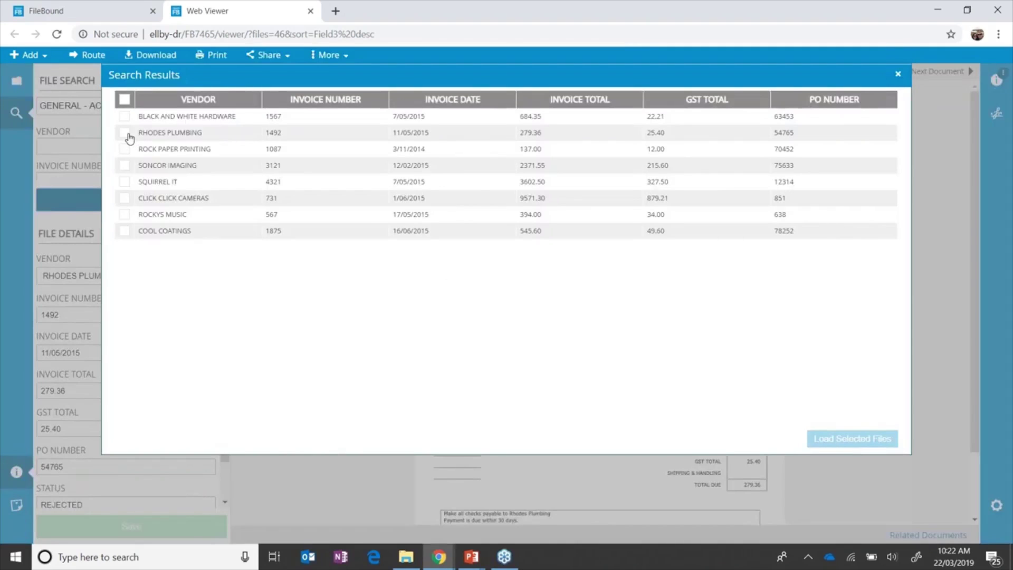
left_click(126, 215)
left_click(830, 445)
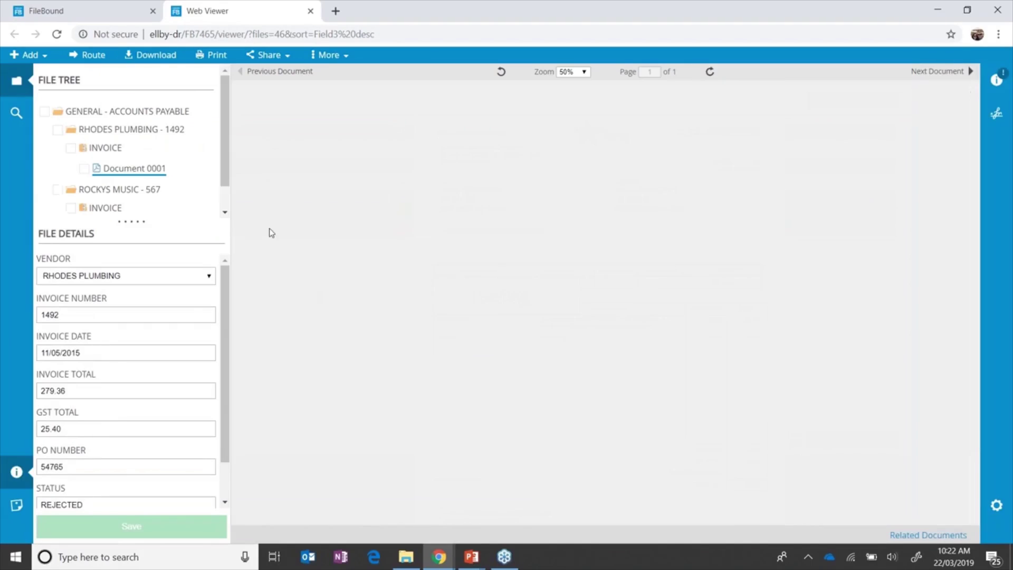
- Open the invoice document in the Rockys Music file and look over its file details
scroll(221, 151, "down", 1)
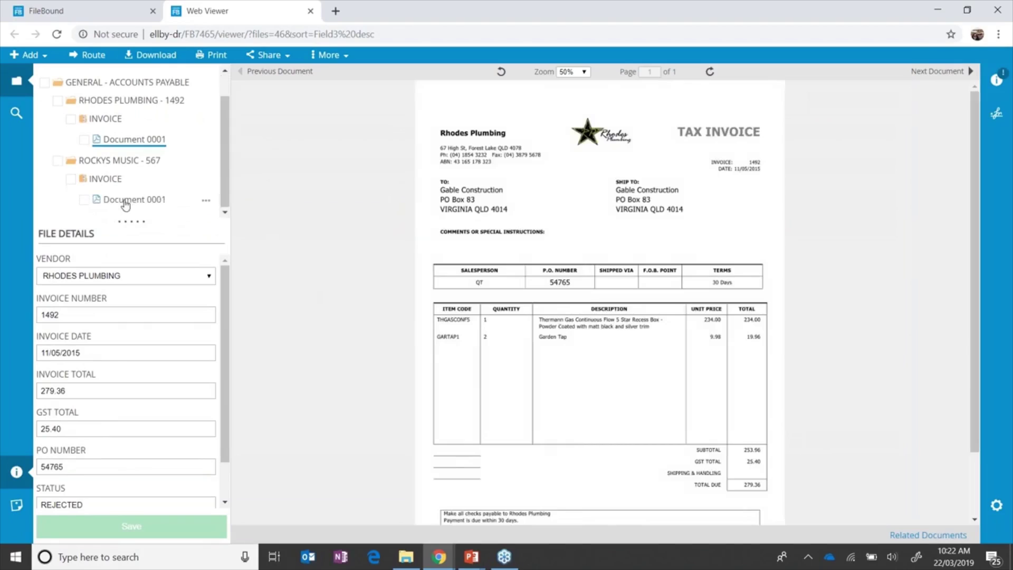
left_click(126, 200)
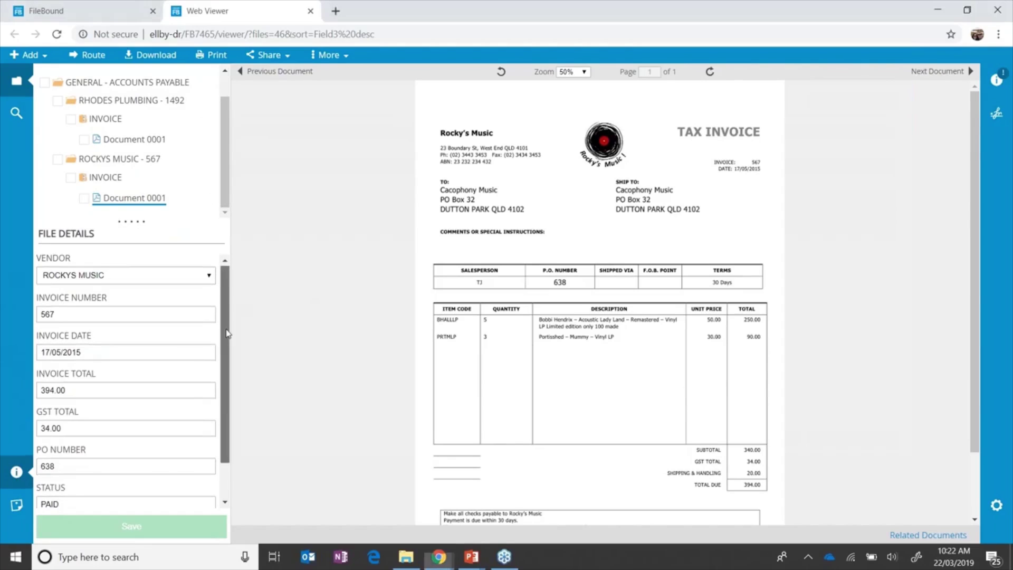
left_click_drag(225, 315, 227, 283)
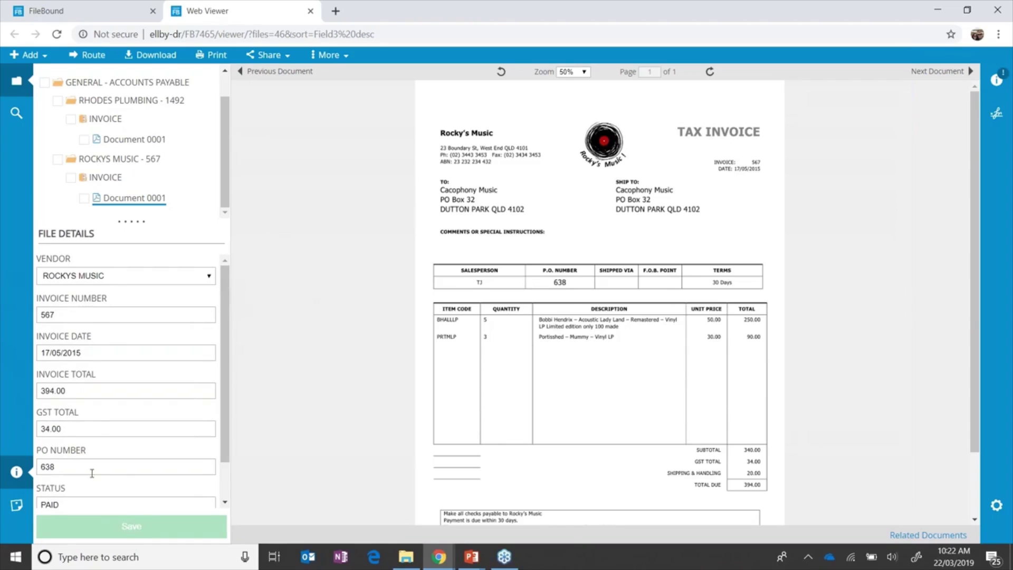
- Try appending a 6 to the Rockys Music invoice number, remove it again, and save the file details
left_click(92, 315)
type("6")
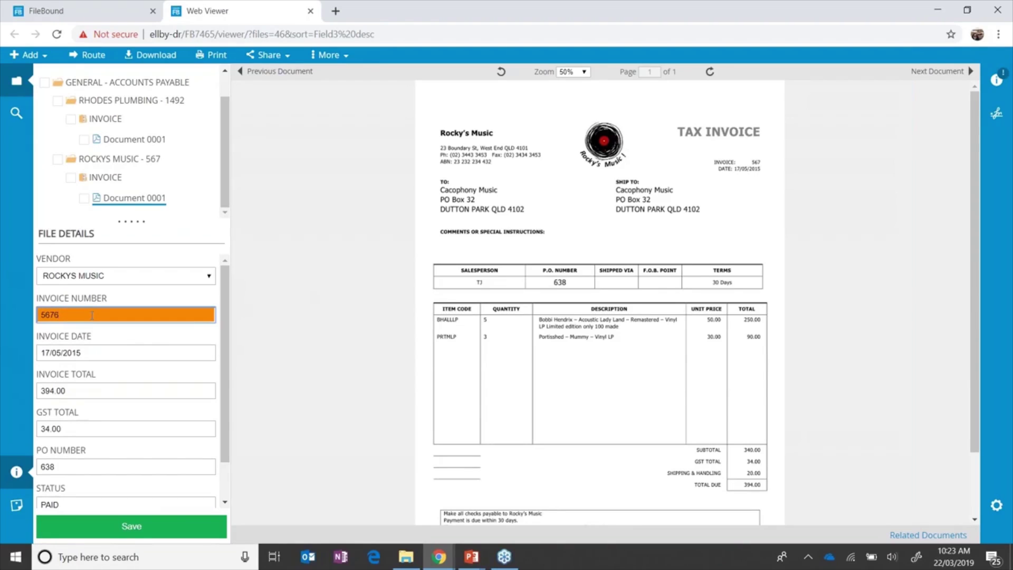
key("BackSpace")
left_click(134, 528)
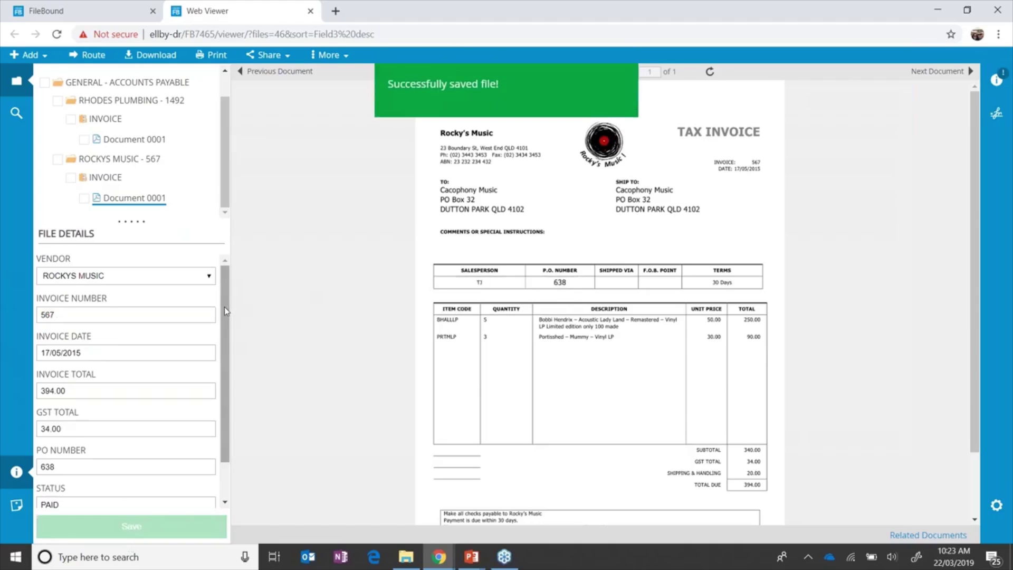
left_click_drag(226, 305, 224, 349)
scroll(226, 353, "up", 2)
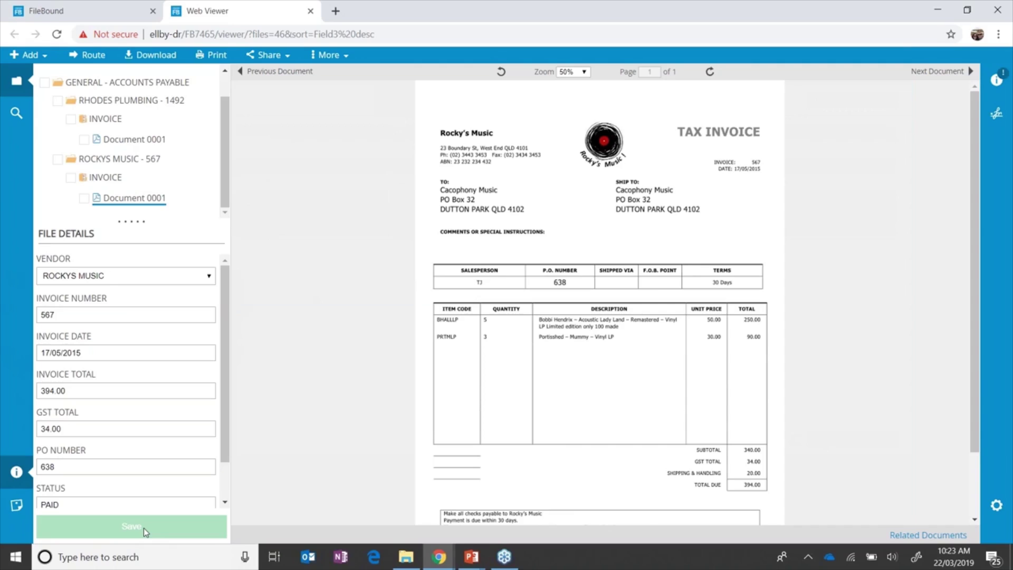
- Save the file note "this is a note" on the Rockys Music file and return to the file details
left_click(15, 508)
left_click(92, 328)
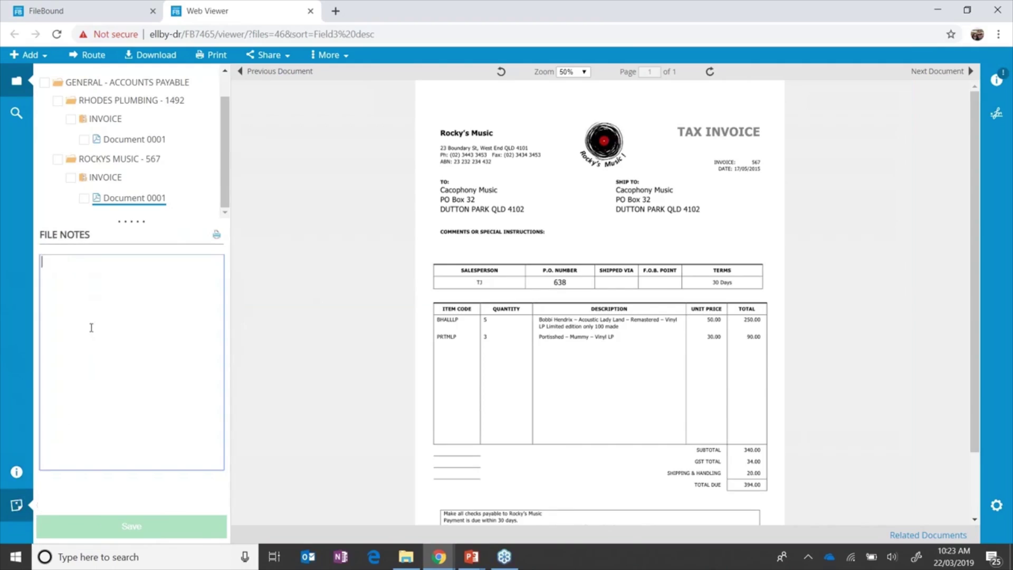
type("this ia a")
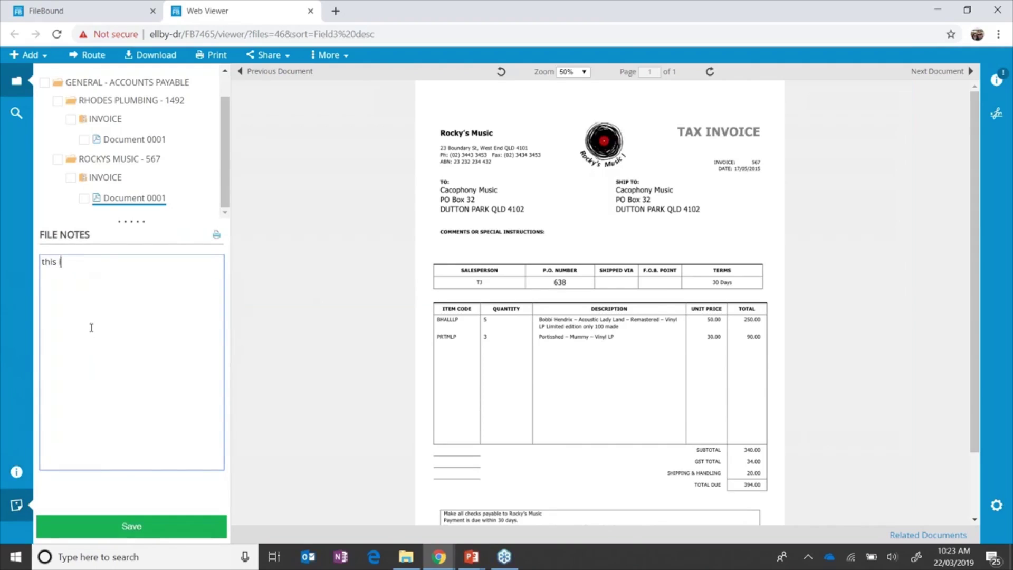
key("BackSpace")
key("BackSpace")
key("BackSpace")
type("s a note")
left_click(129, 534)
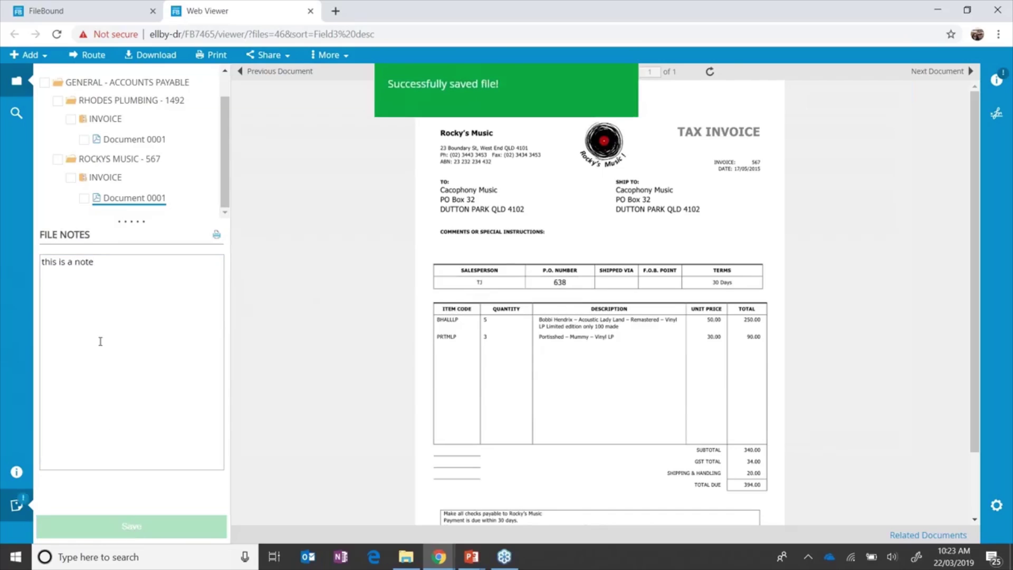
left_click(113, 265)
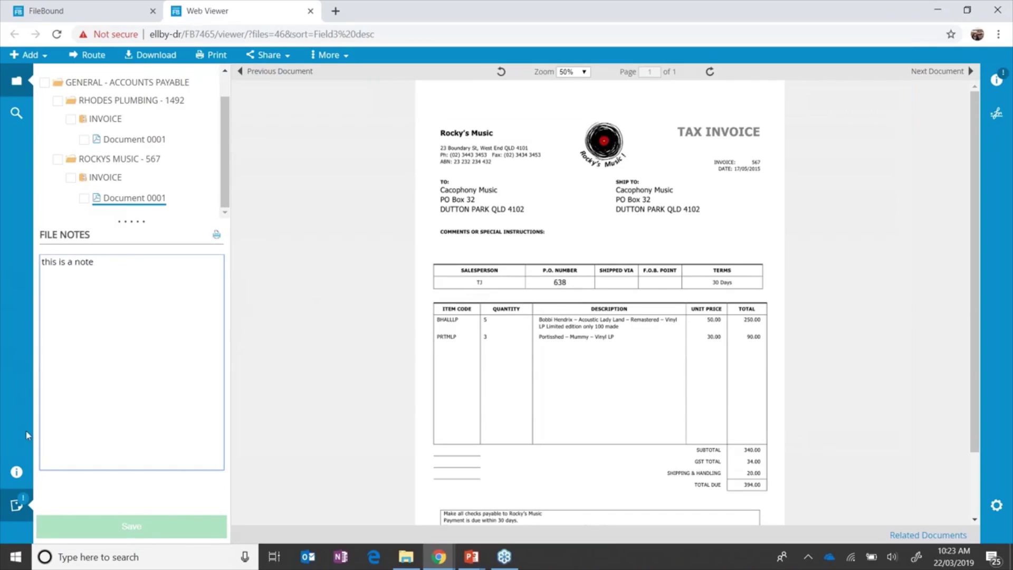
left_click(16, 472)
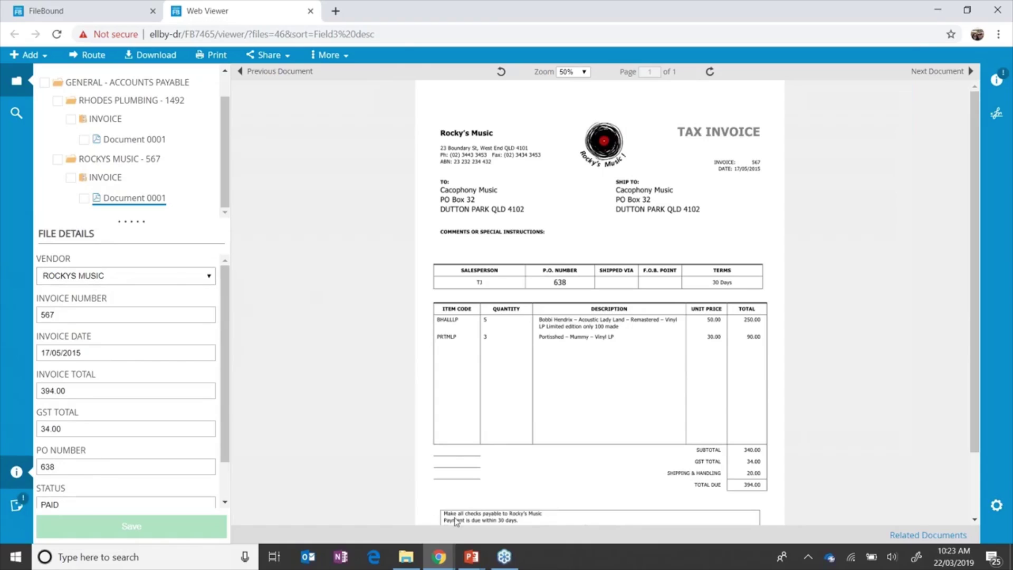
- Switch to the PowerPoint slide show to view the File Toolbar slide, and return to the Web Viewer in Chrome
mouse_move(471, 556)
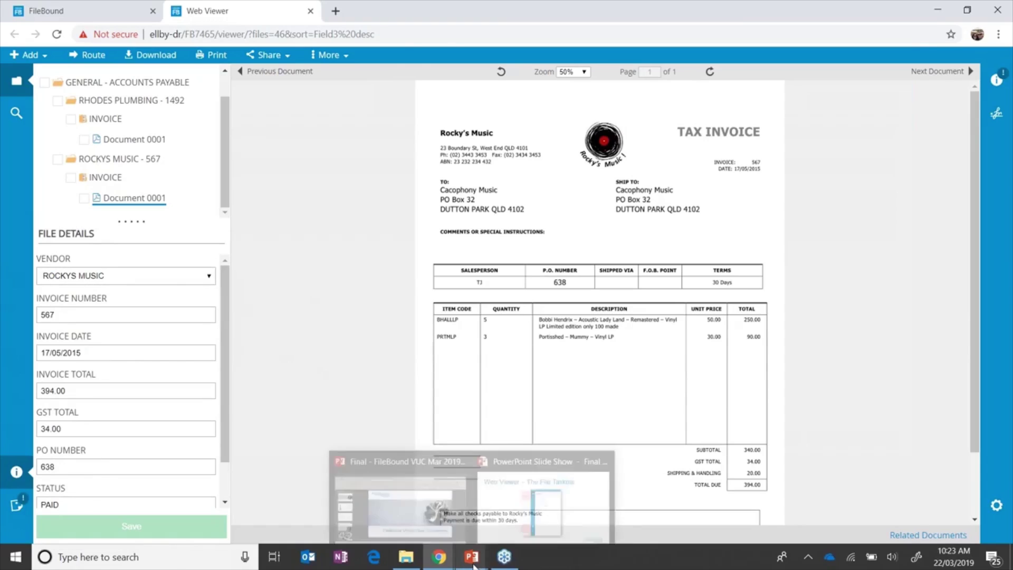
left_click(551, 496)
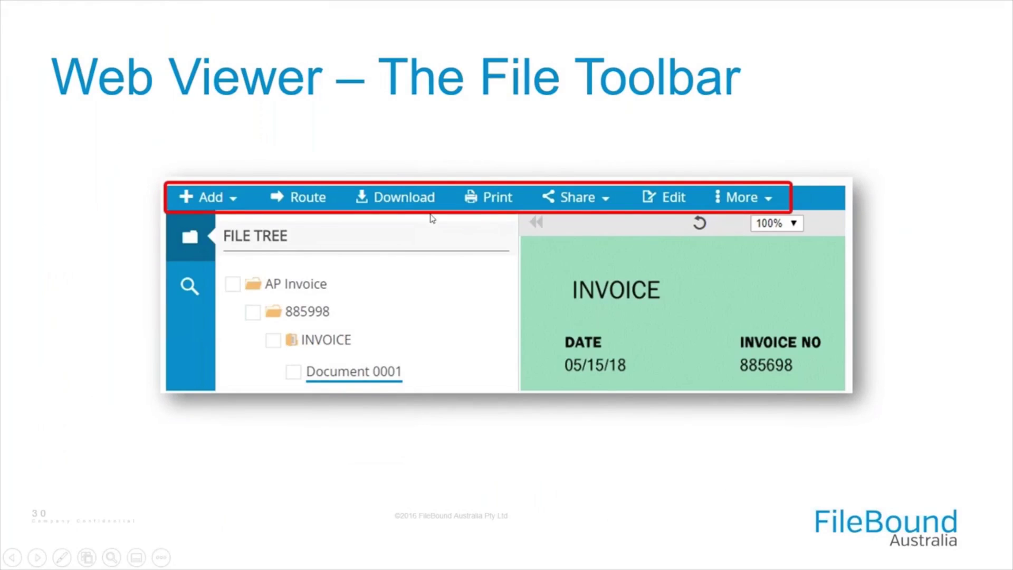
key("alt+Tab")
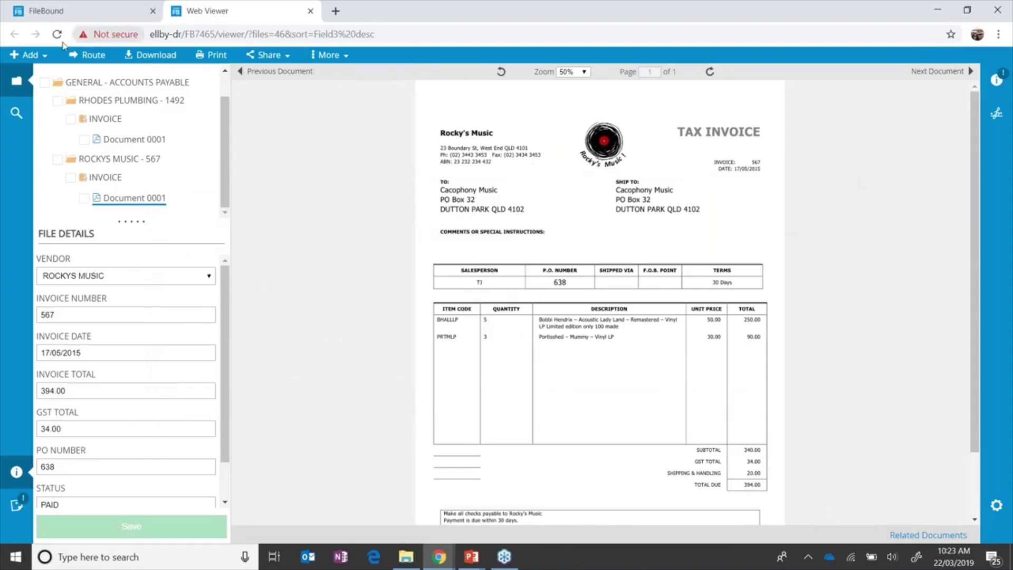
- Add 45070093-registration.pdf from the File Explorer Files folder to the Rhodes Plumbing - 1492 file
left_click(46, 56)
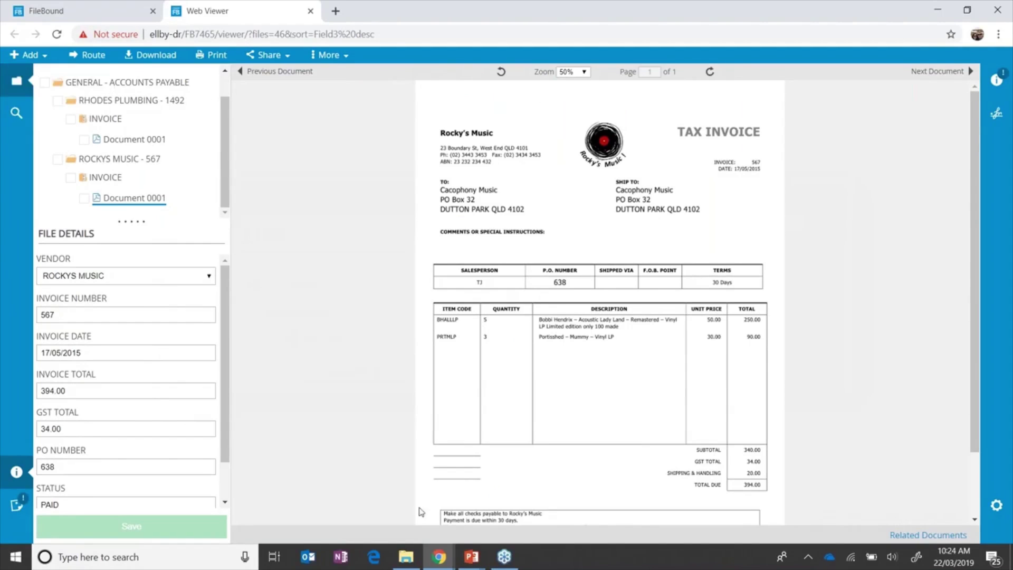
left_click(403, 567)
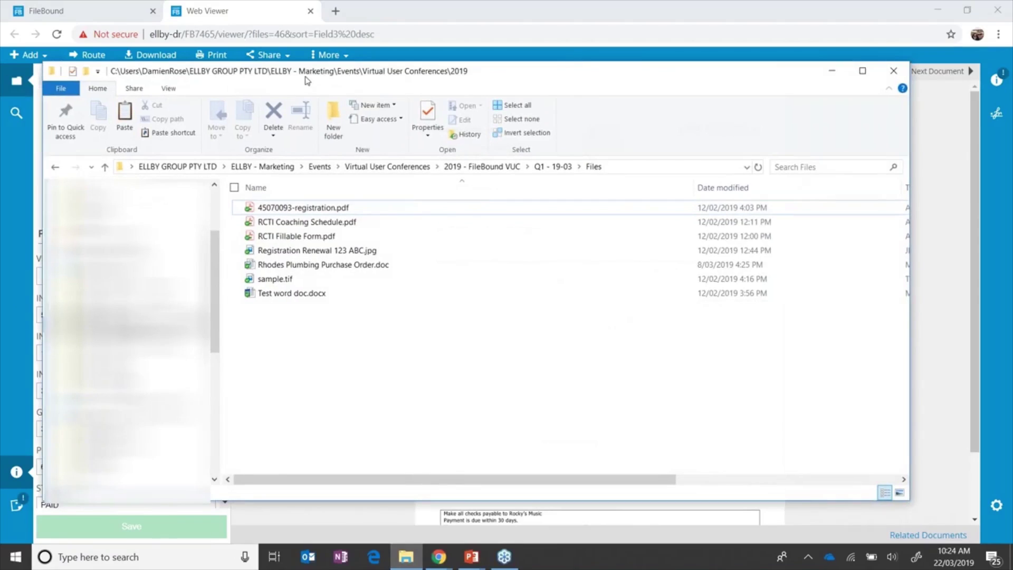
left_click_drag(351, 80, 556, 91)
left_click_drag(493, 218, 126, 108)
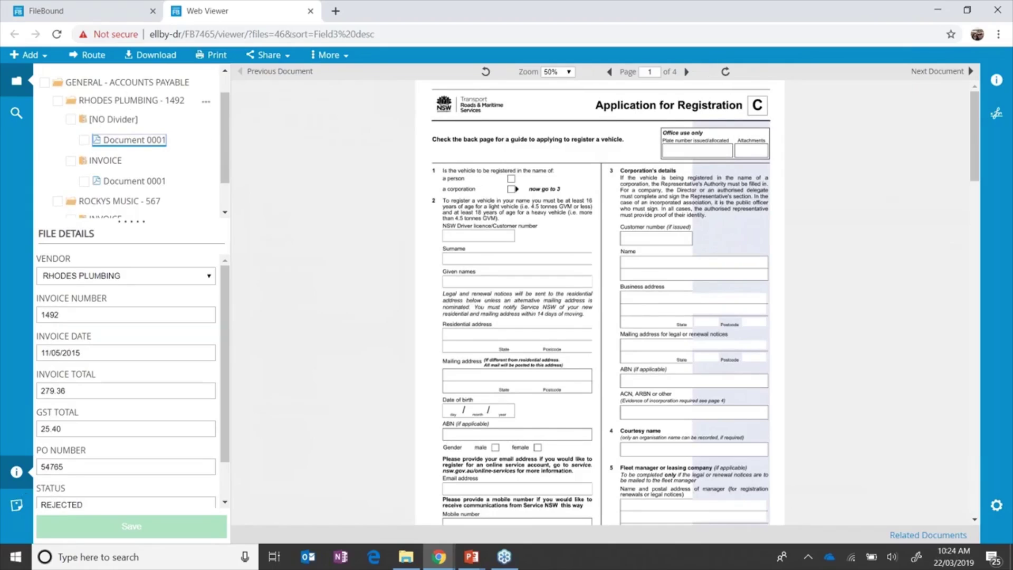
- Check the workflows available for routing the added registration form and the Rhodes Plumbing invoice, without routing either
left_click(40, 55)
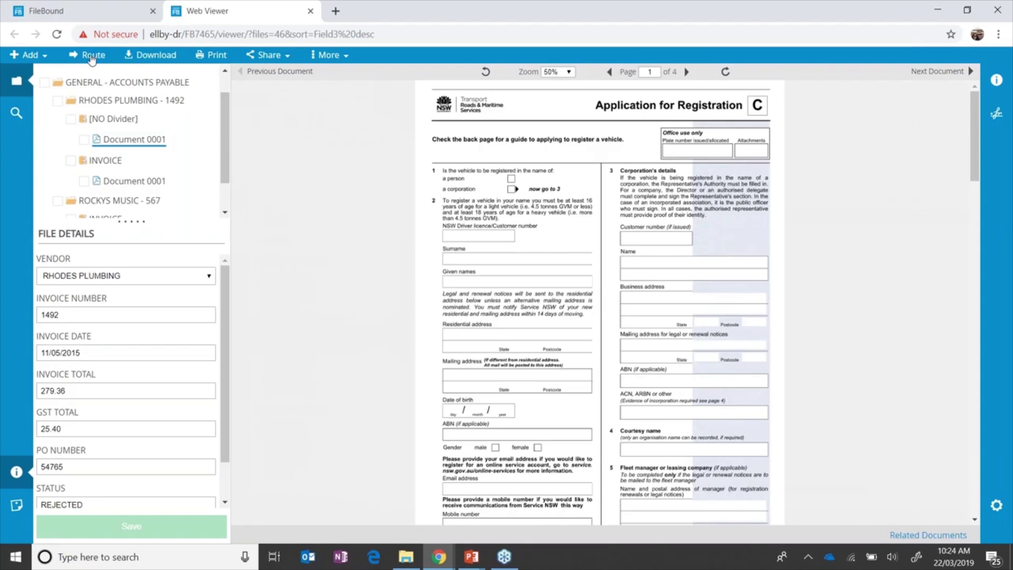
left_click(93, 57)
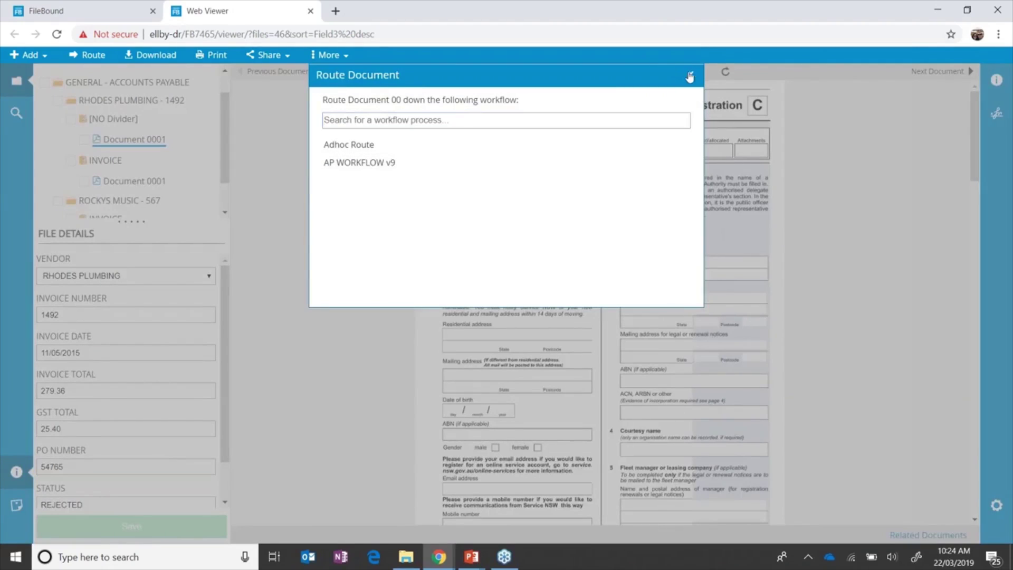
left_click(689, 77)
left_click(139, 183)
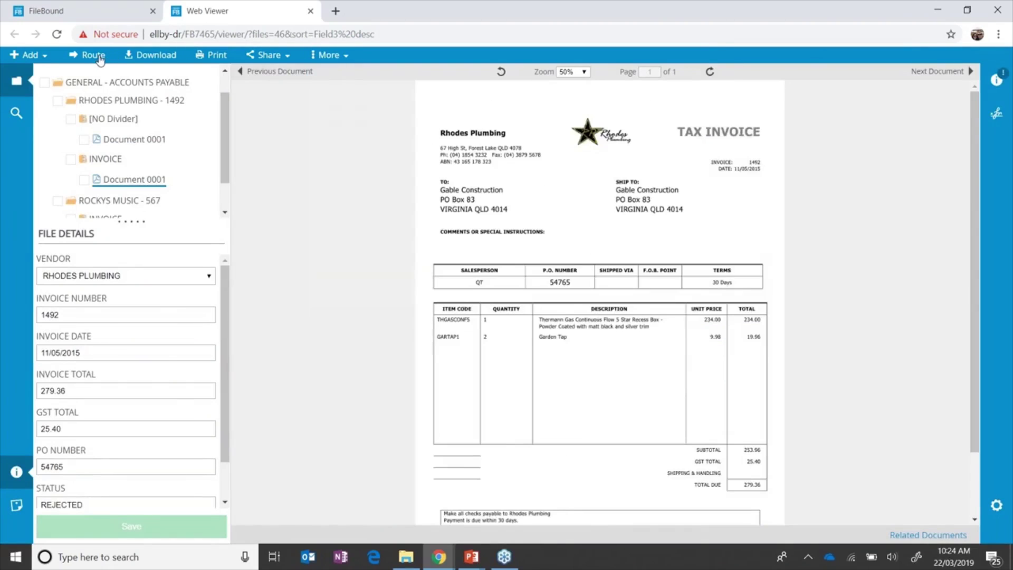
left_click(101, 59)
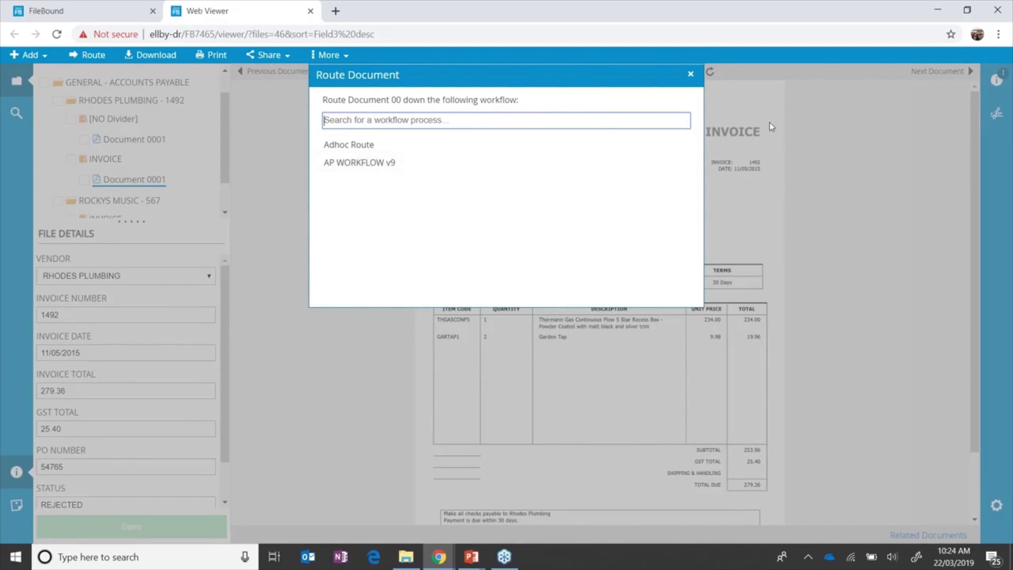
left_click(691, 74)
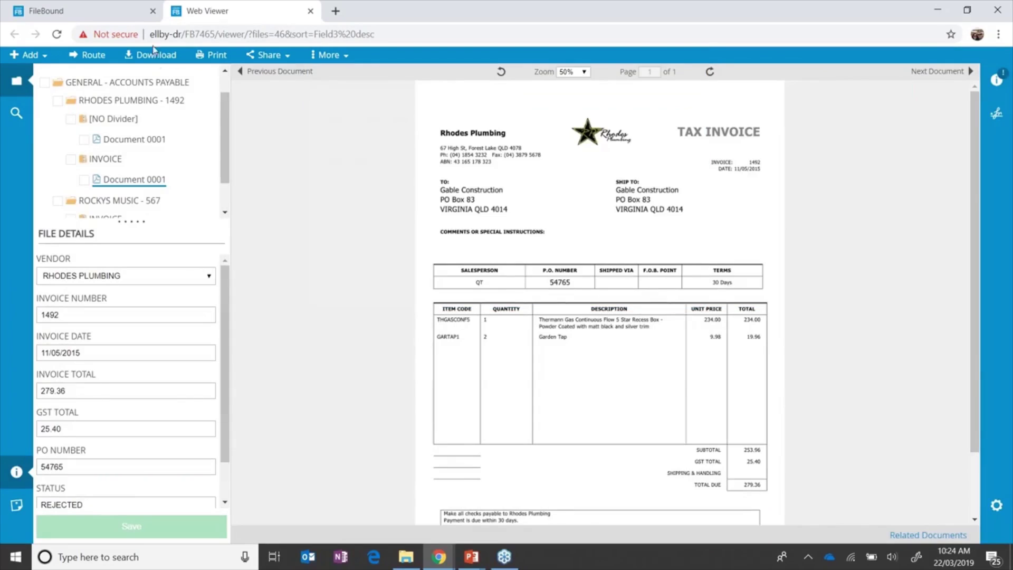
- Download the Rhodes Plumbing invoice document and inspect the contents of the downloaded Documents.zip
left_click(152, 56)
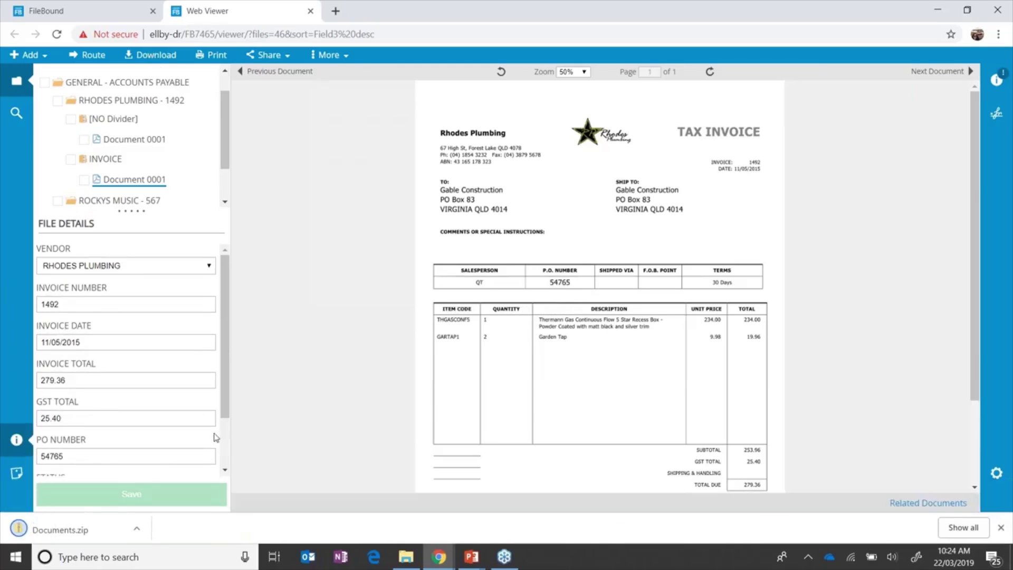
left_click(58, 532)
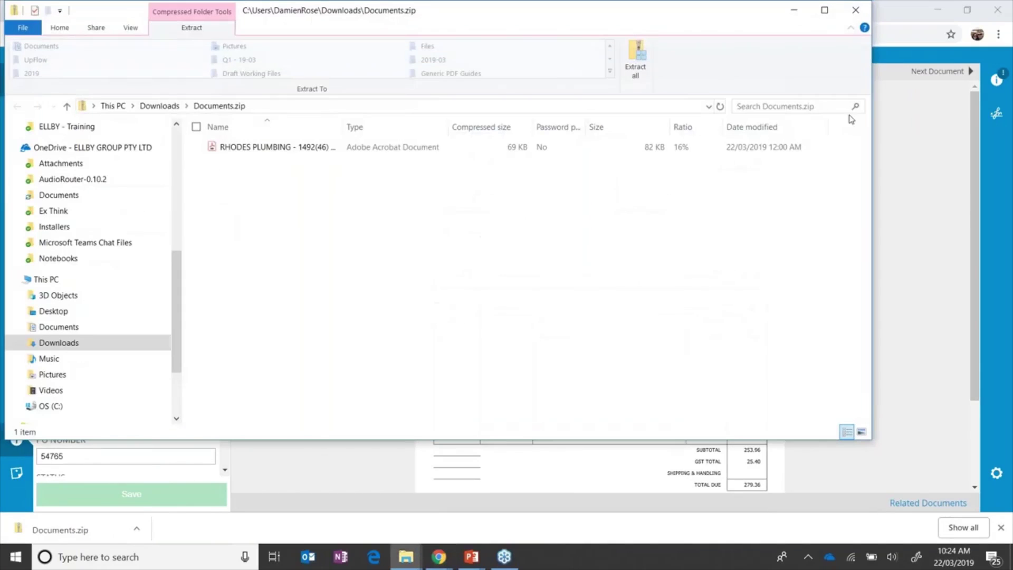
left_click(865, 12)
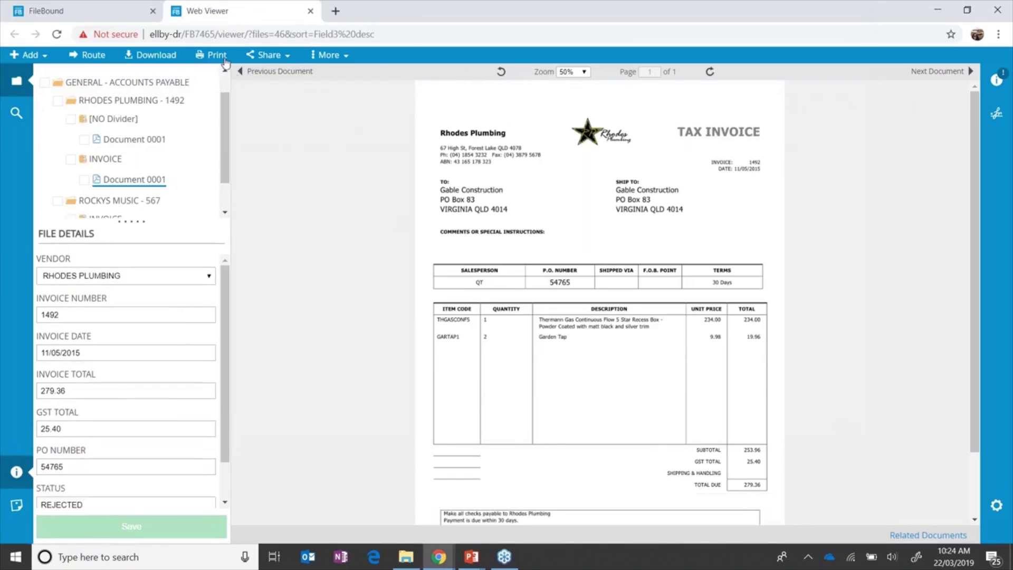
left_click(268, 56)
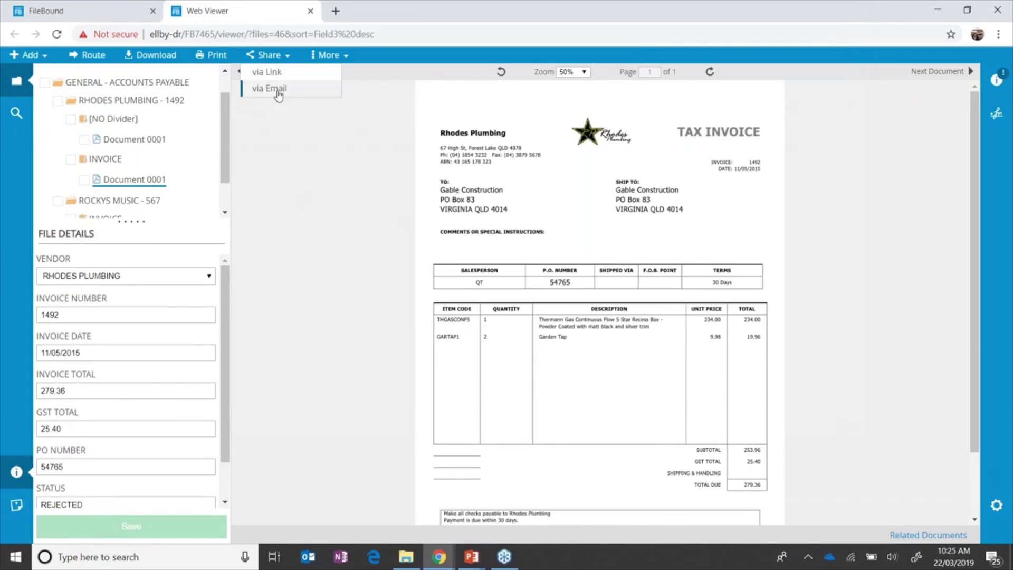
left_click(348, 57)
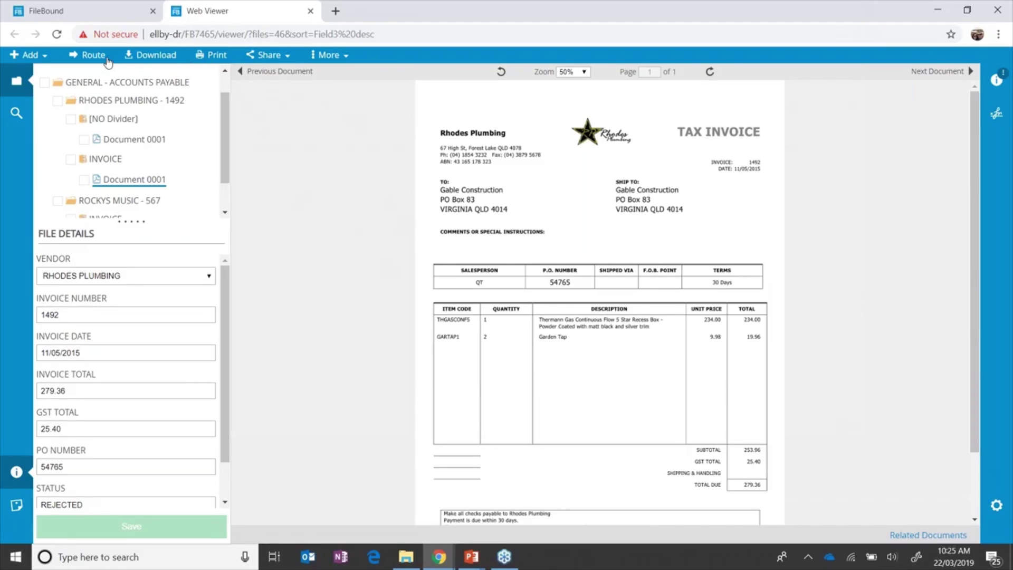
mouse_move(281, 64)
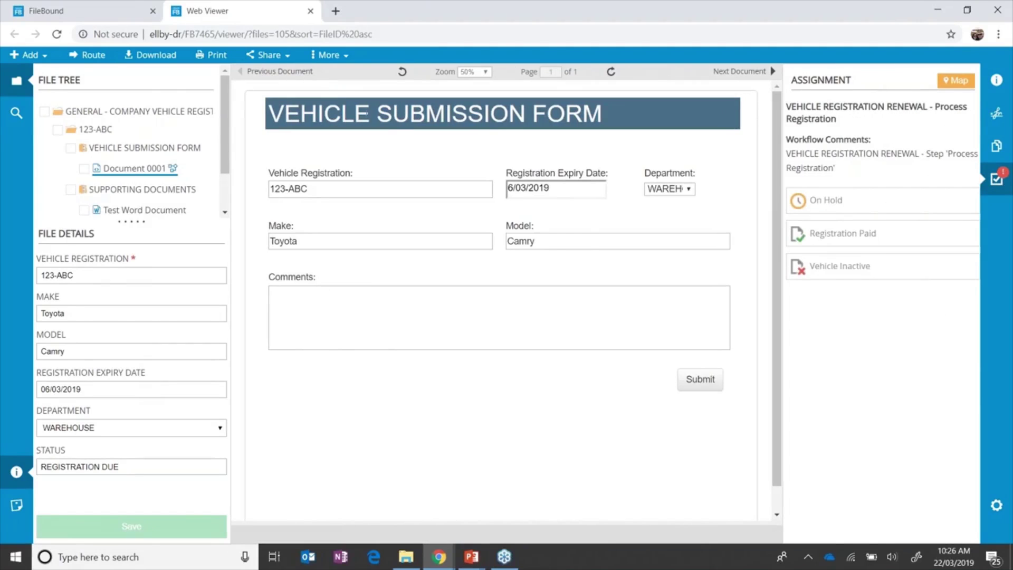
- Browse through the supporting documents of vehicle file 123-ABC and return to the Vehicle Submission Form document
left_click(741, 72)
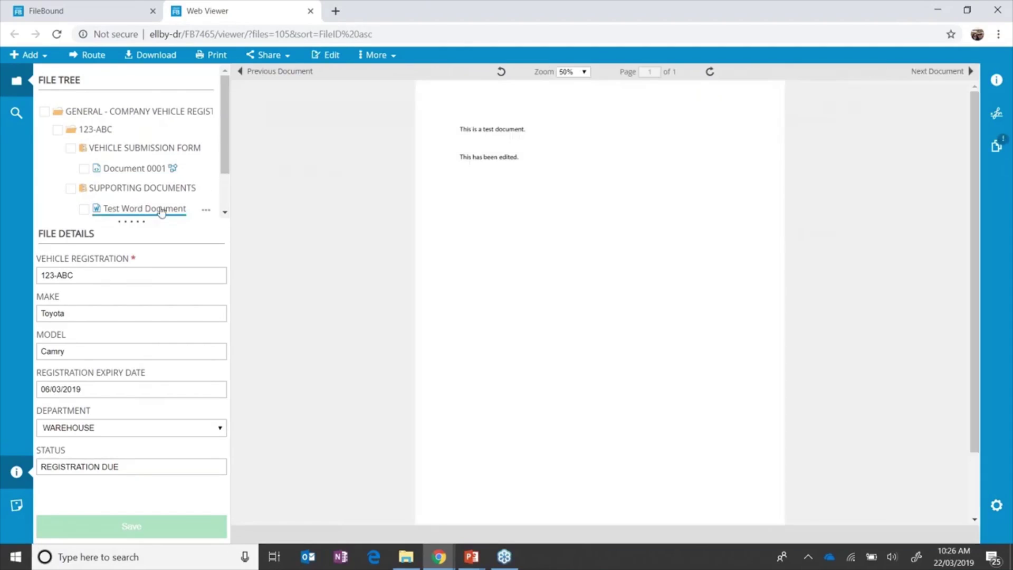
left_click(935, 74)
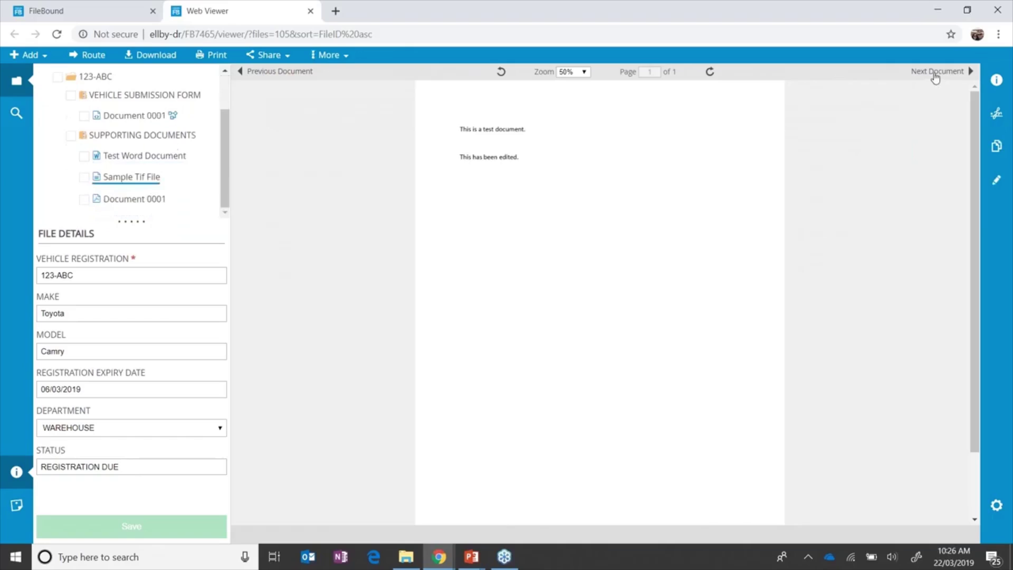
left_click(935, 76)
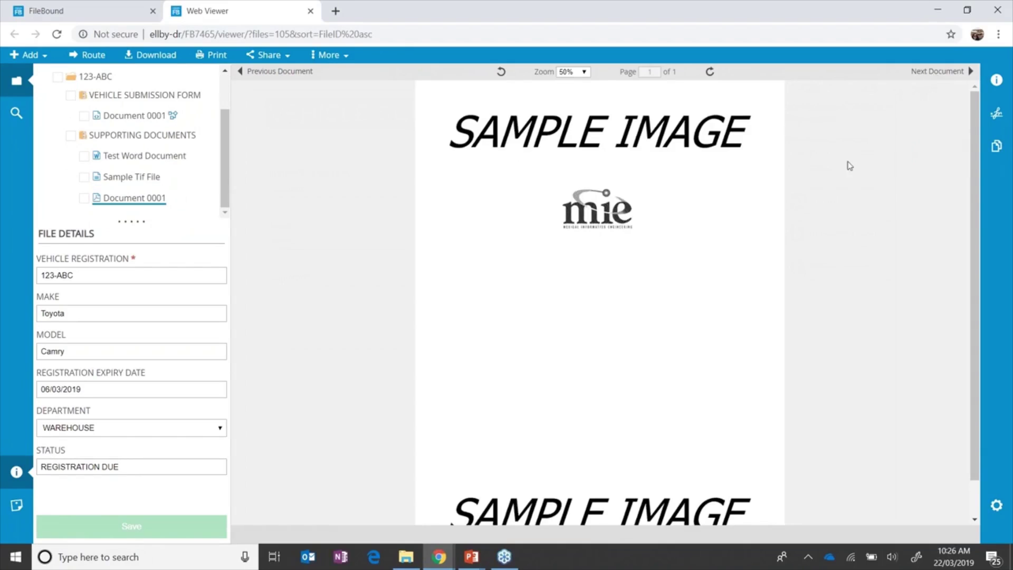
left_click(151, 117)
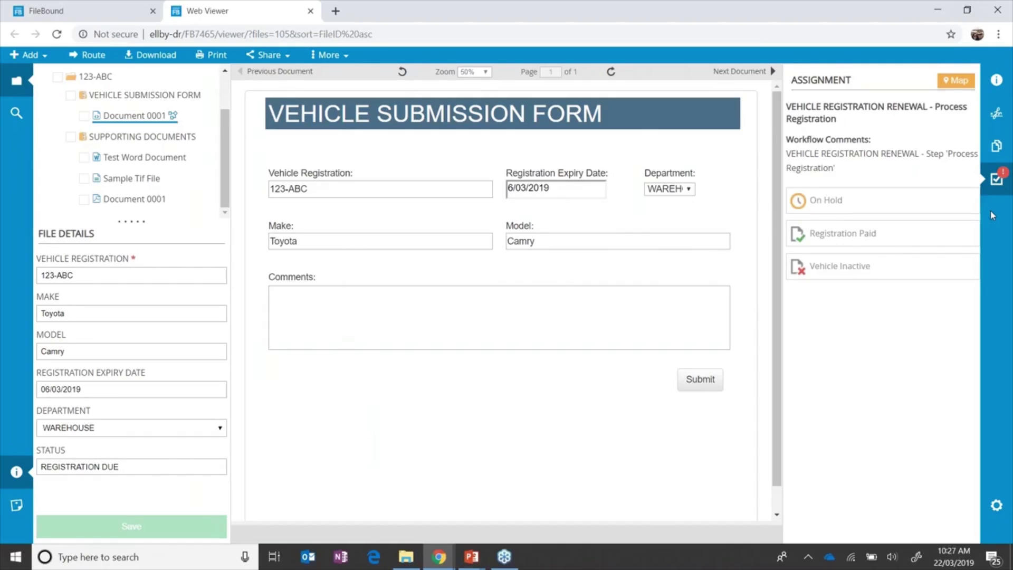
- Add the document note "note" to the Vehicle Submission Form document of file 123-ABC and save it
left_click(999, 82)
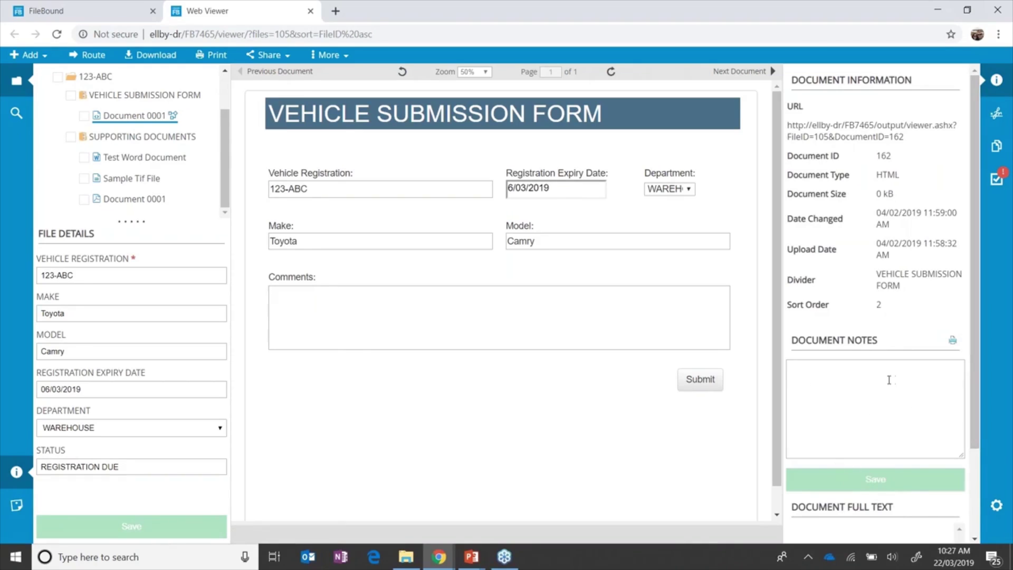
left_click(868, 381)
type("note")
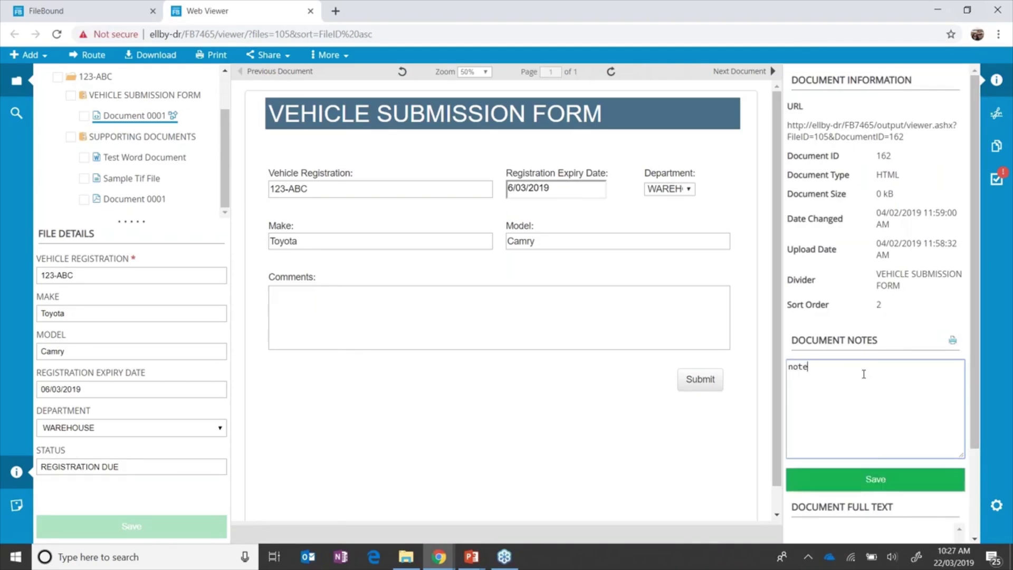
left_click(848, 490)
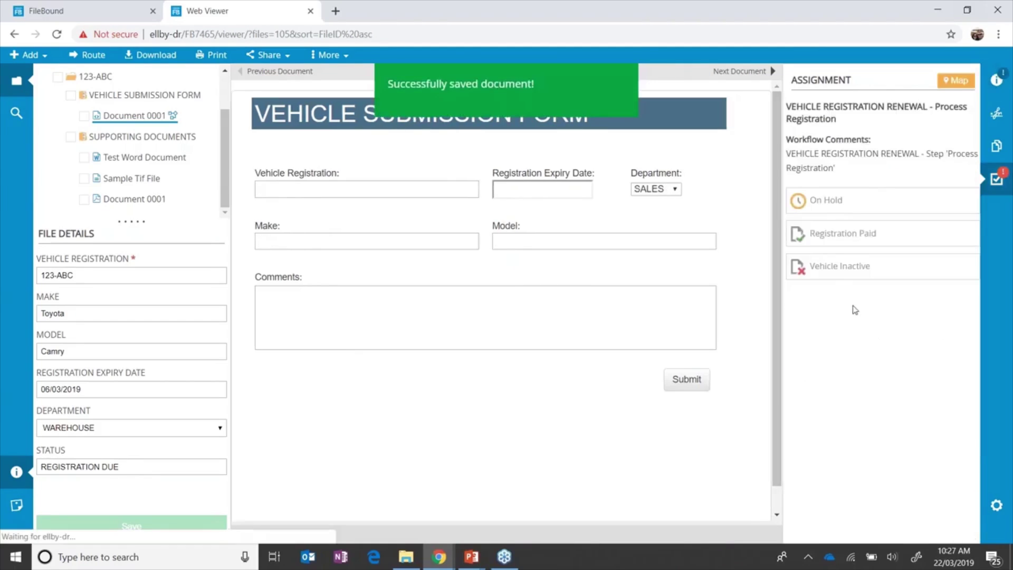
- Check the form's signatures and revisions, and compare Test Word Document's previous revision, Document ID 342, with its current version
left_click(997, 114)
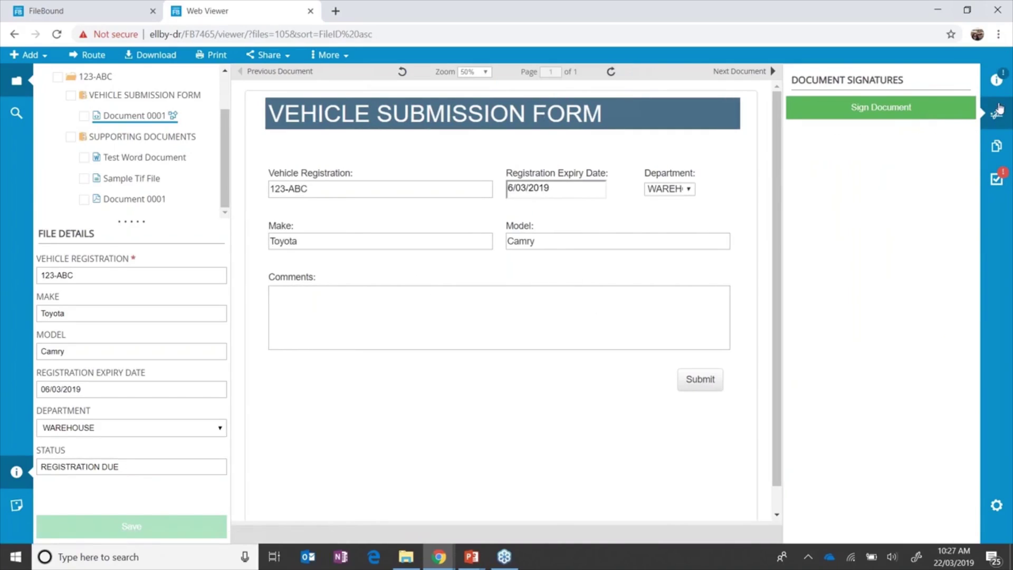
left_click(1000, 147)
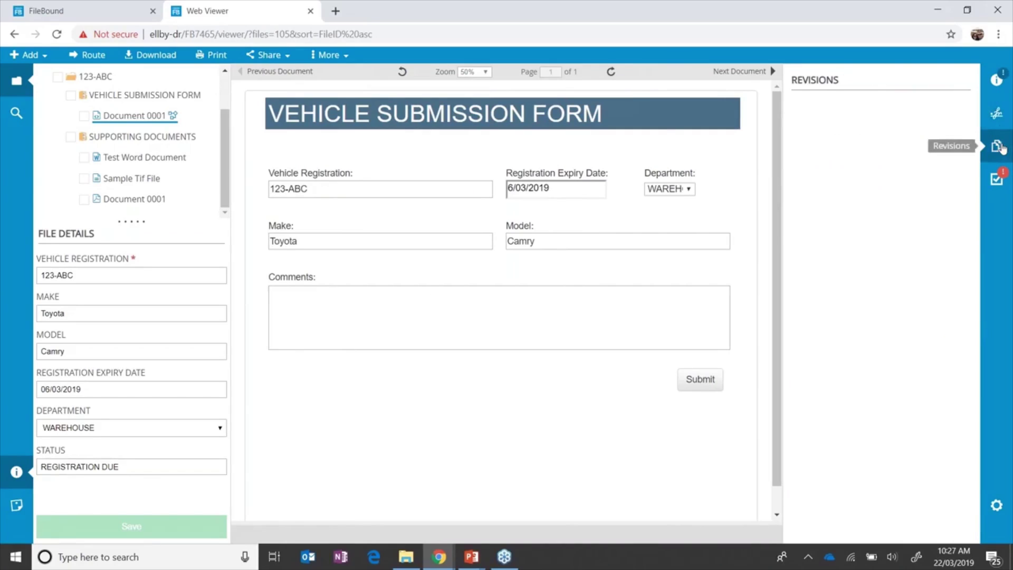
left_click(140, 161)
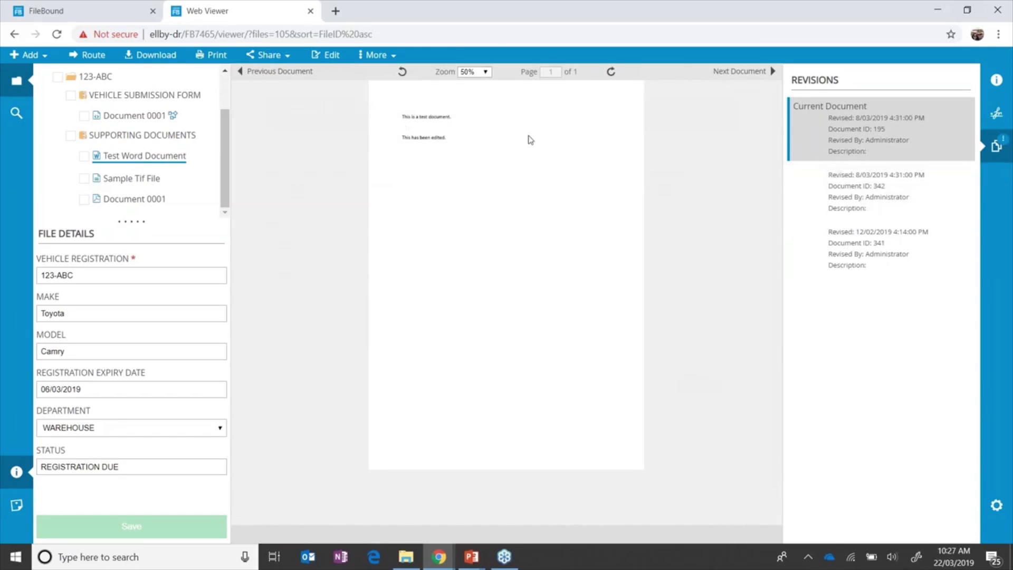
left_click(861, 188)
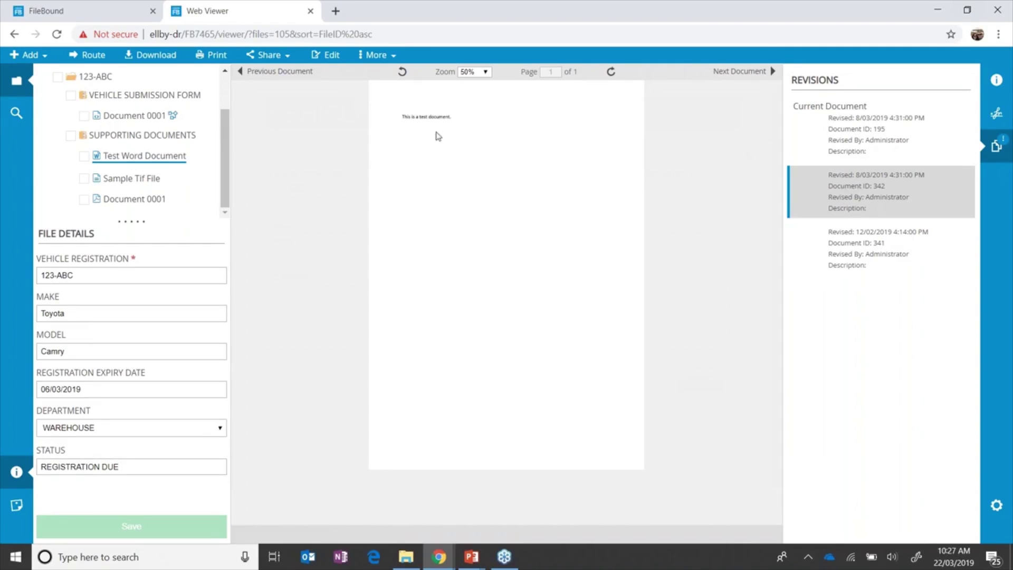
left_click(816, 148)
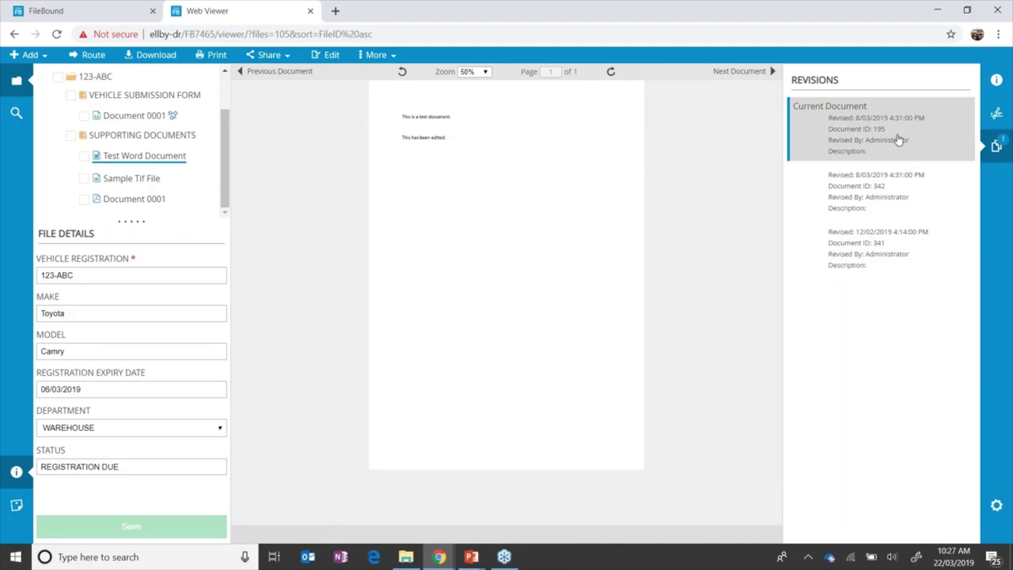
- Redact the logo below the upper SAMPLE IMAGE heading in Sample Tif File and save the annotation
left_click(131, 178)
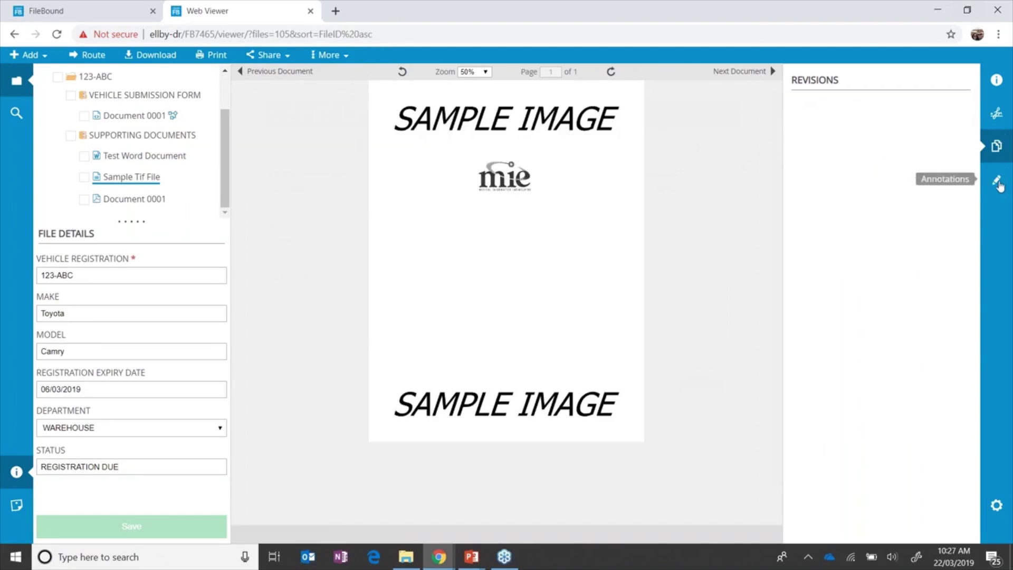
left_click(998, 182)
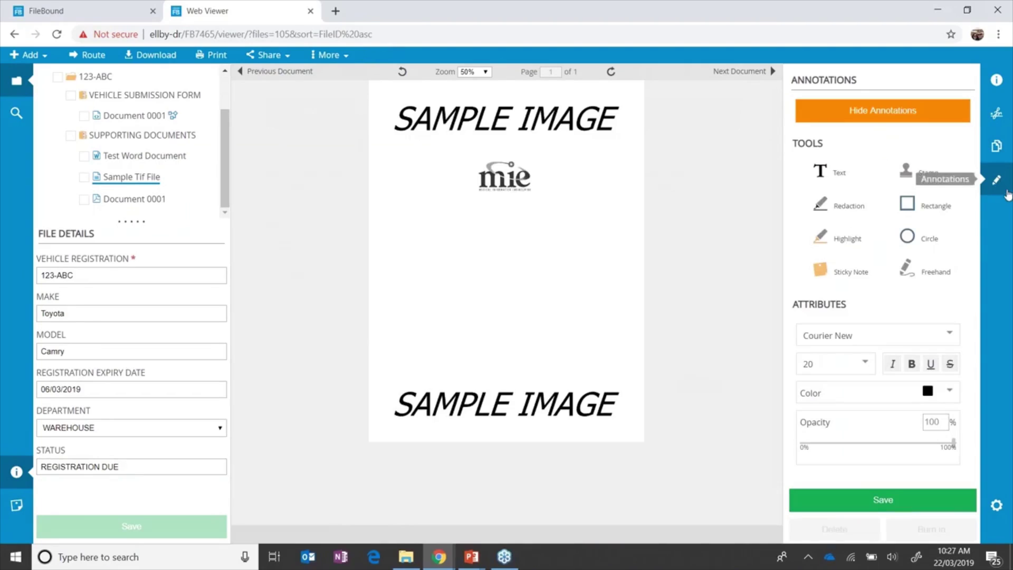
left_click(828, 209)
left_click_drag(454, 151, 547, 200)
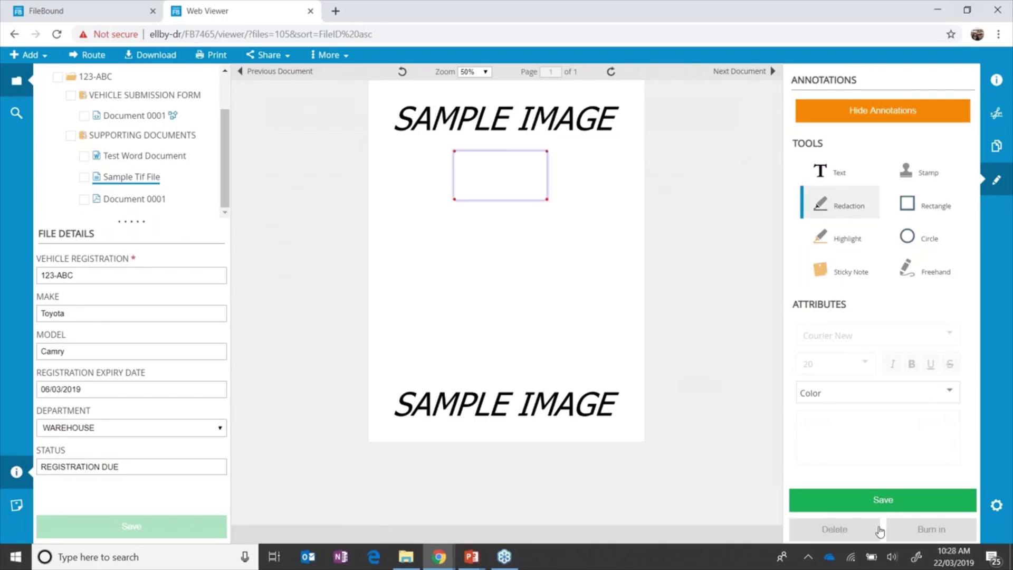
left_click(904, 505)
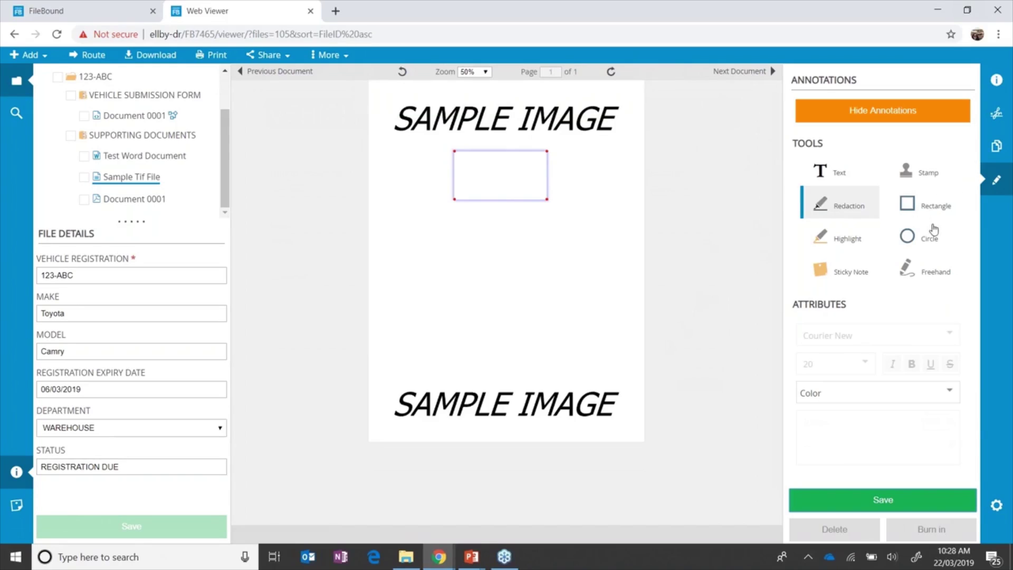
left_click(132, 186)
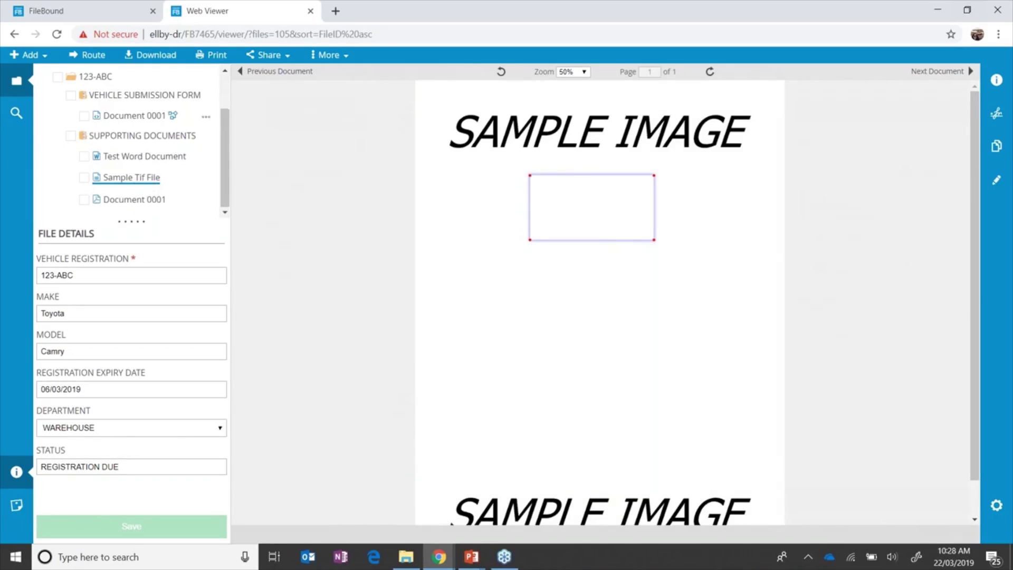
- Examine the workflow map of the Vehicle Submission Form's registration renewal assignment in a maximized window and close it
left_click(134, 115)
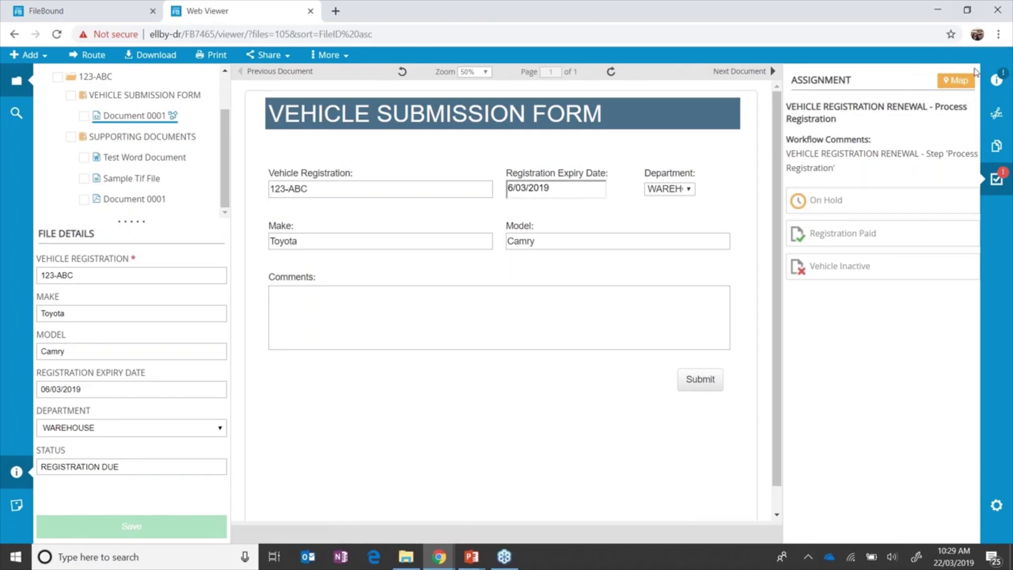
left_click(955, 80)
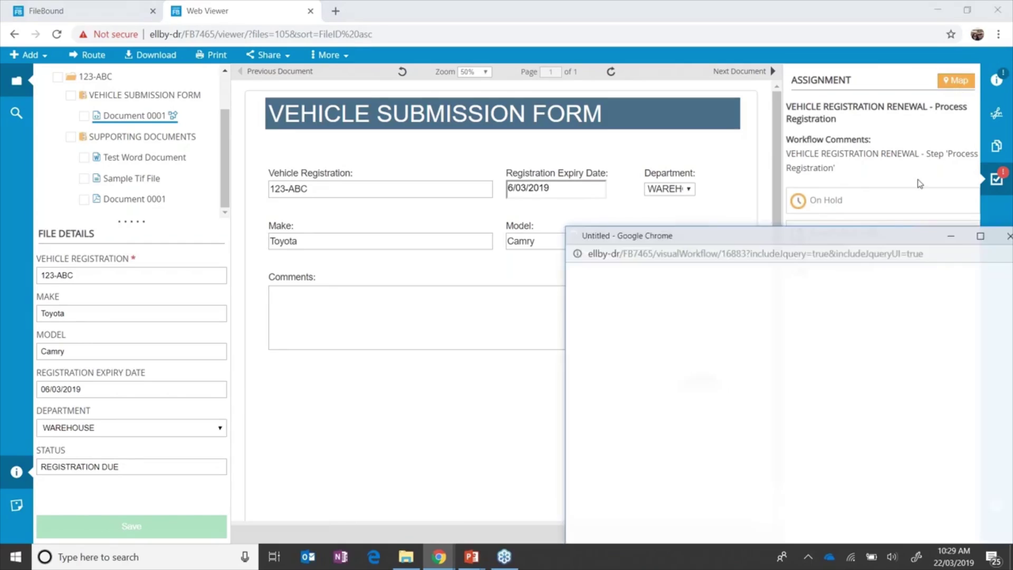
left_click(981, 236)
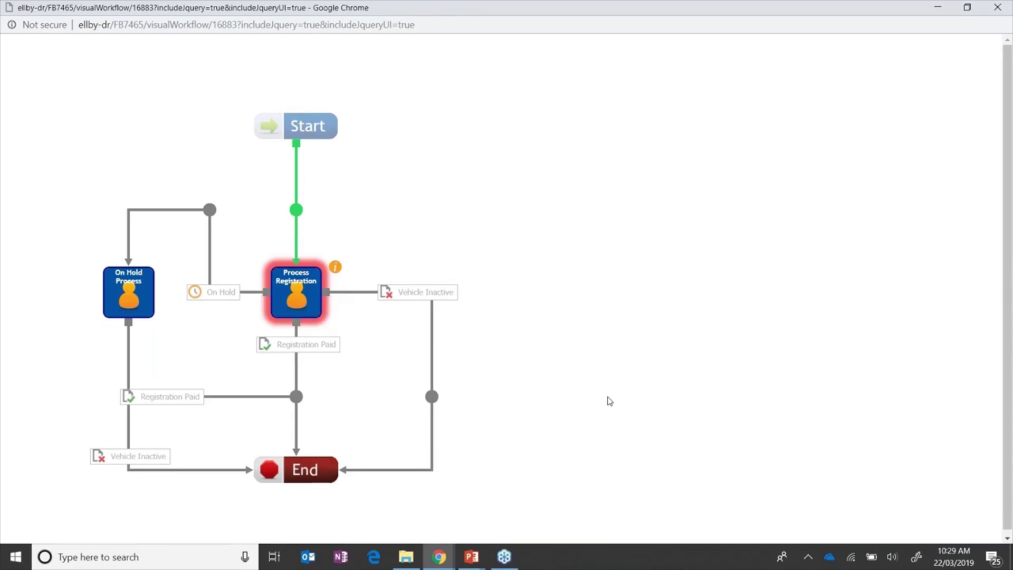
left_click(992, 11)
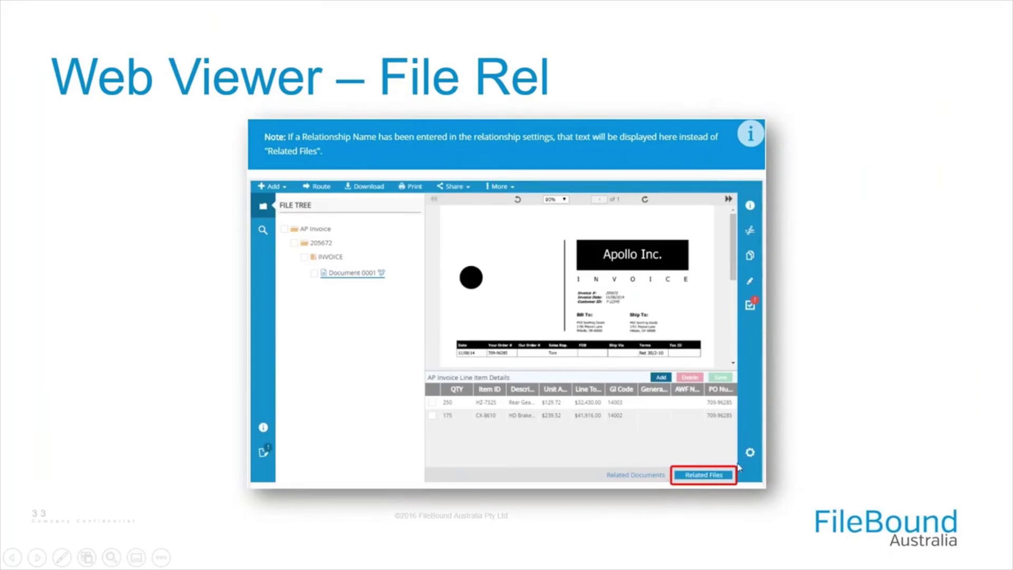
- Switch from the presentation back to the FileBound Web Viewer with the Black and White Hardware invoice file
key("alt+Tab")
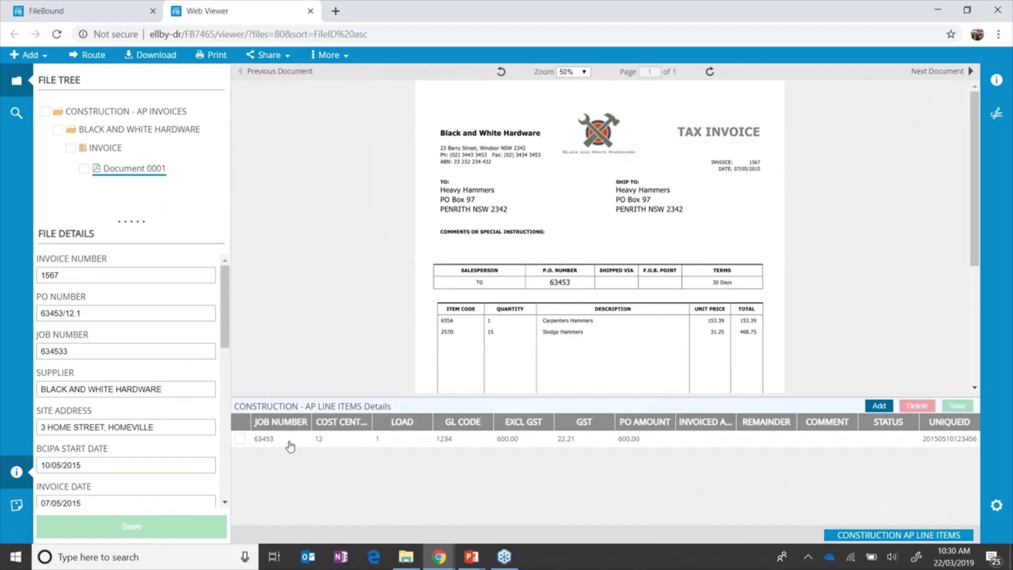